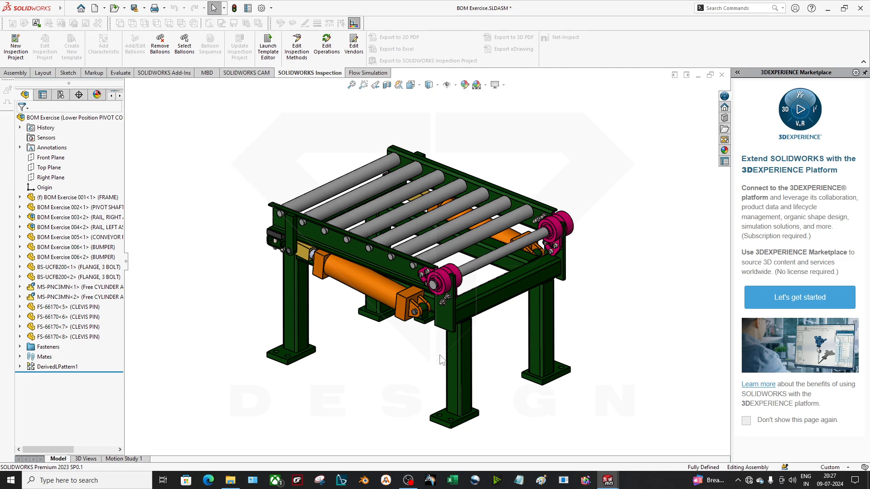
# - Open the right rail part BOM Exercise 003a from the conveyor assembly
pyautogui.moveTo(440, 359); pyautogui.dragTo(439, 333, button='middle')
pyautogui.rightClick(428, 254)
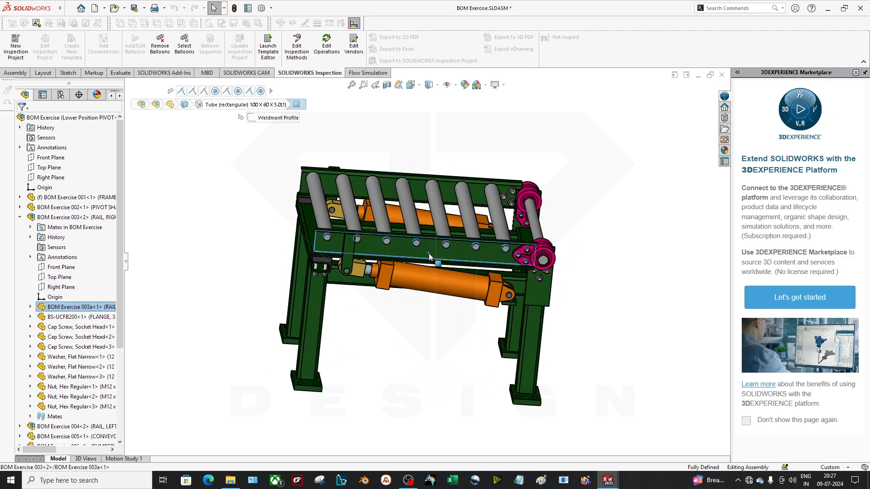
pyautogui.click(459, 105)
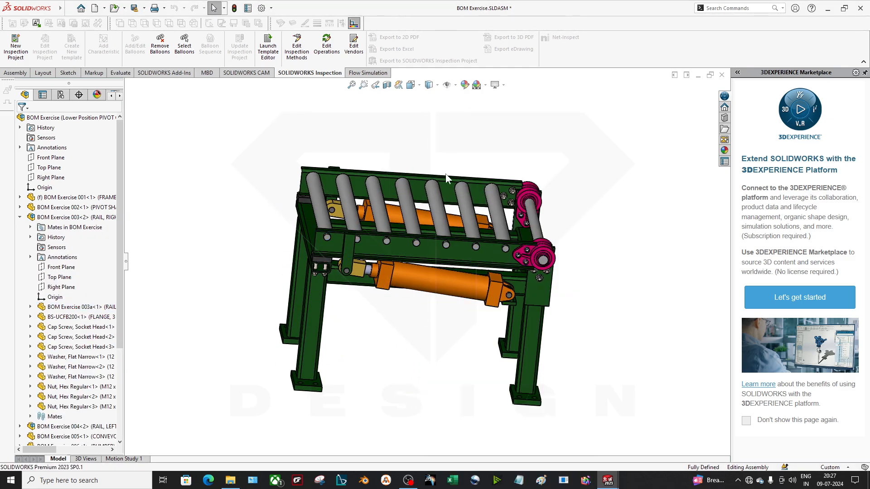
pyautogui.click(415, 251)
pyautogui.click(464, 195)
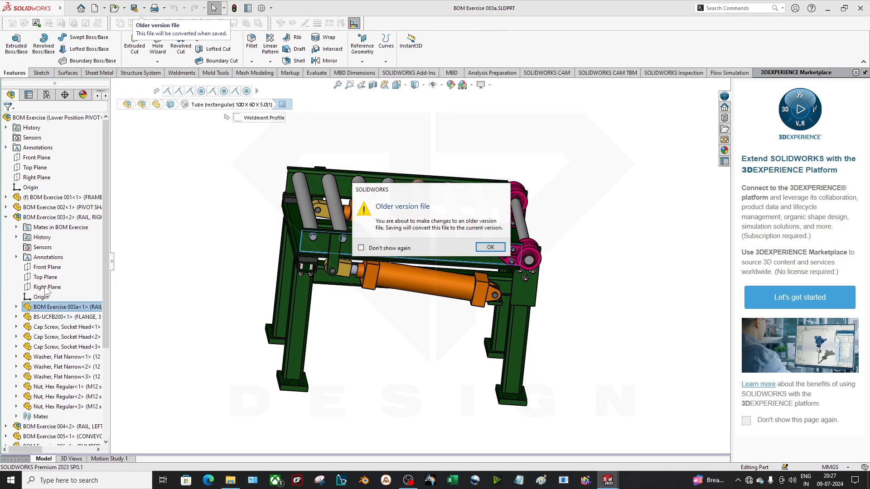
# - Inspect the rail part's material and rectangular tube feature, and close the part without saving changes
pyautogui.click(44, 167)
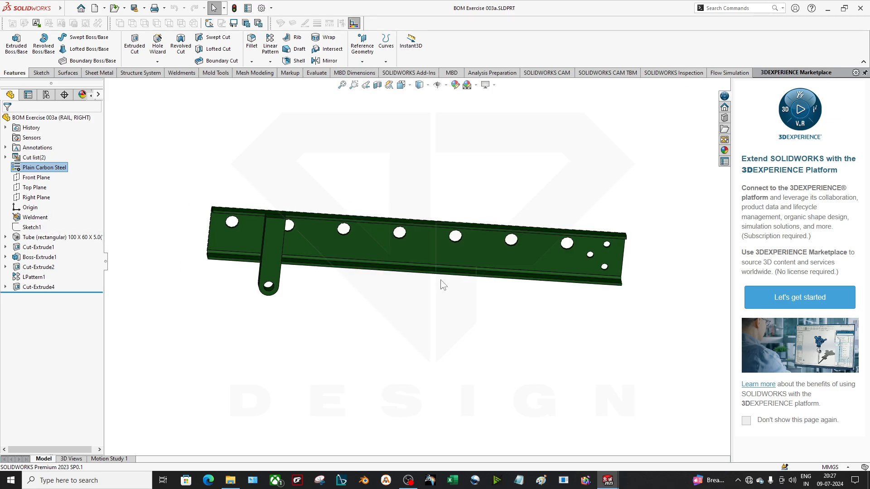
pyautogui.moveTo(441, 280); pyautogui.dragTo(415, 296, button='middle')
pyautogui.click(29, 239)
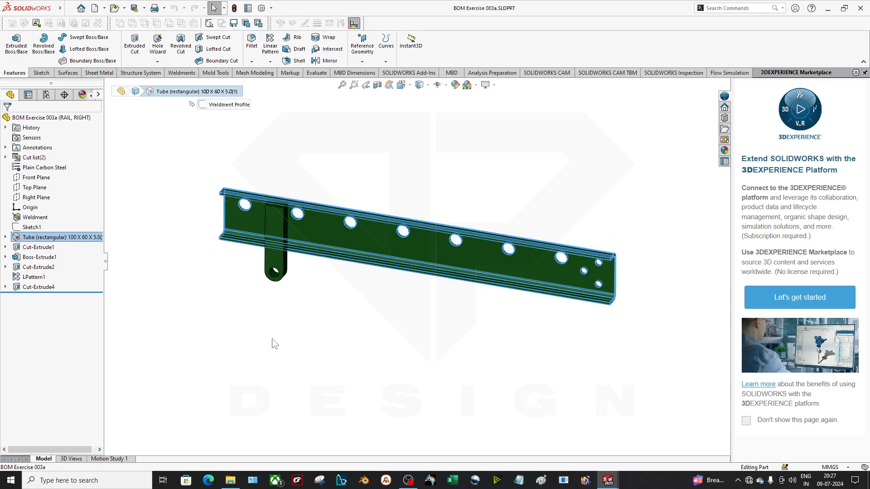
pyautogui.click(275, 344)
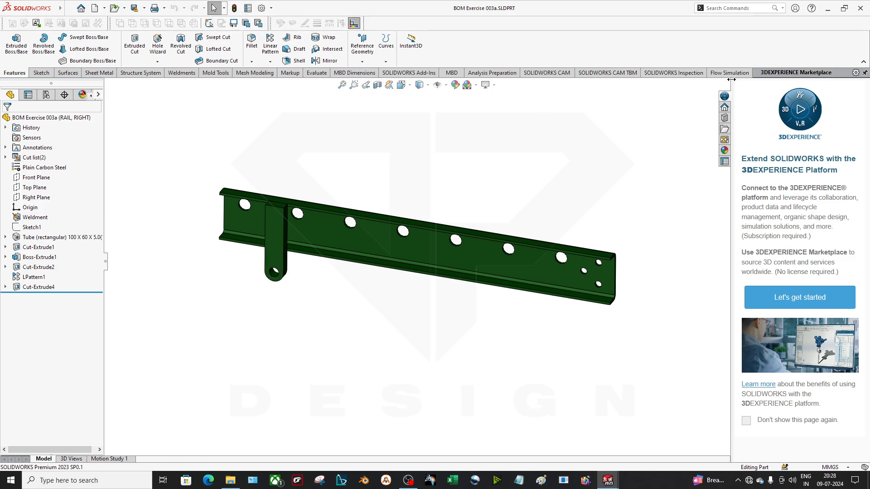
pyautogui.click(710, 95)
pyautogui.click(862, 75)
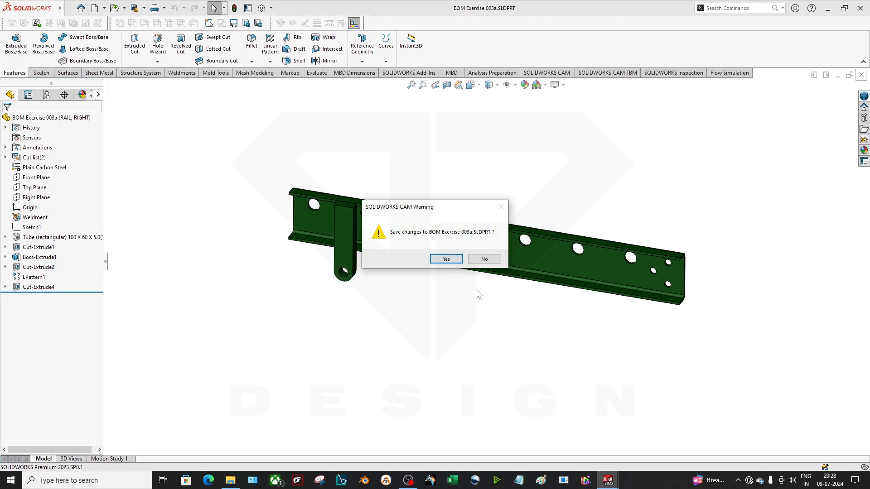
pyautogui.click(485, 259)
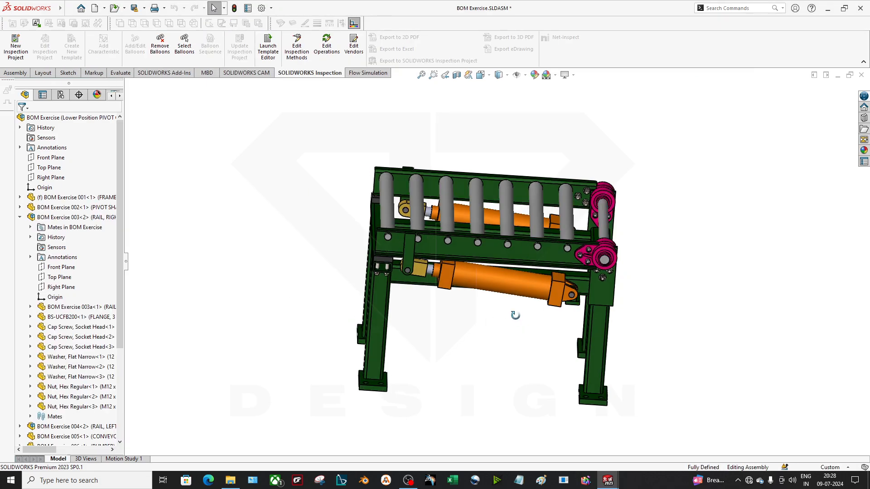
# - Switch from the conveyor assembly to Sheet1 of the BOM Exercise drawing
pyautogui.moveTo(516, 315); pyautogui.dragTo(517, 349, button='middle')
pyautogui.moveTo(608, 480)
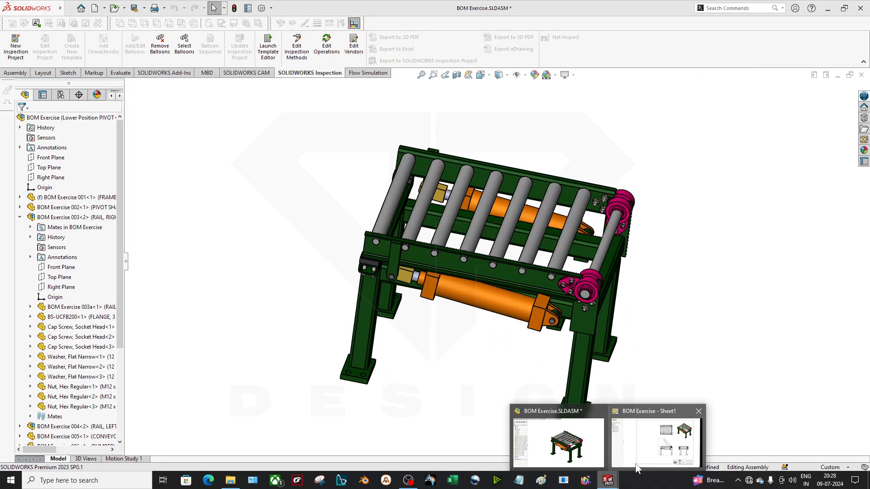
pyautogui.click(636, 466)
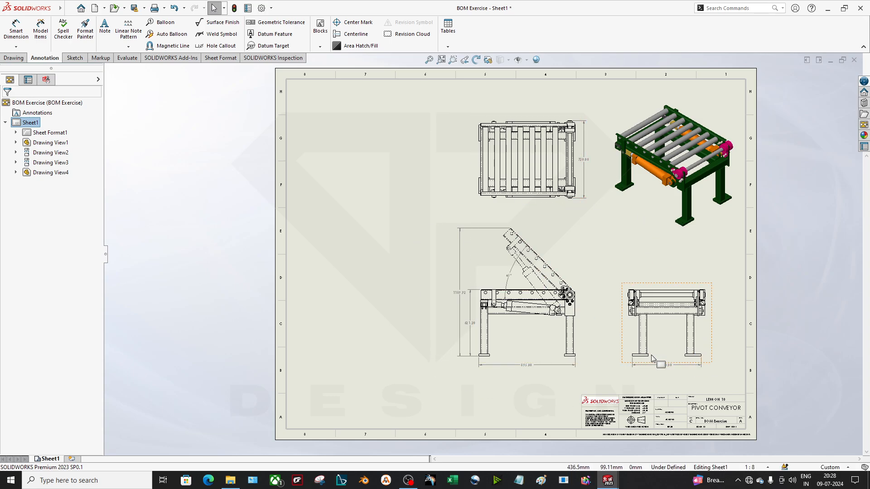
pyautogui.scroll(-2, 644, 344)
pyautogui.scroll(3, 551, 363)
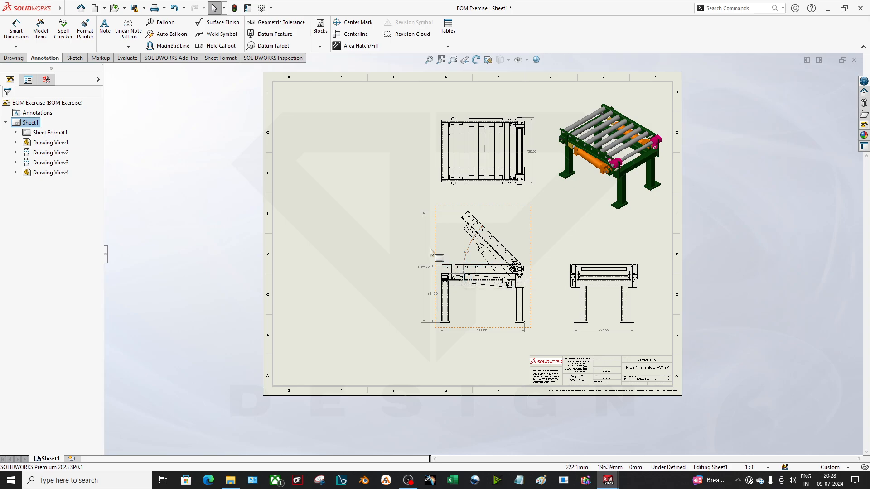
# - Insert a top-level bill of materials for the isometric view with the bom-standard template, placing it at the sheet's left edge
pyautogui.click(448, 28)
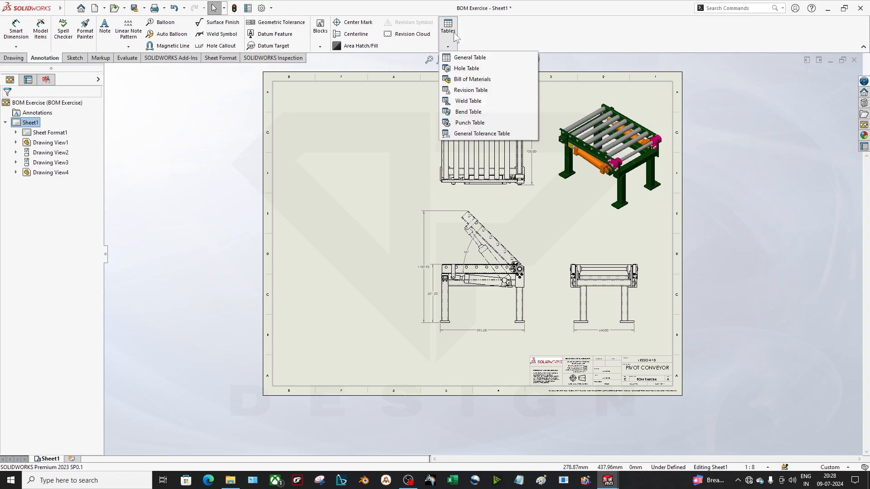
pyautogui.click(474, 79)
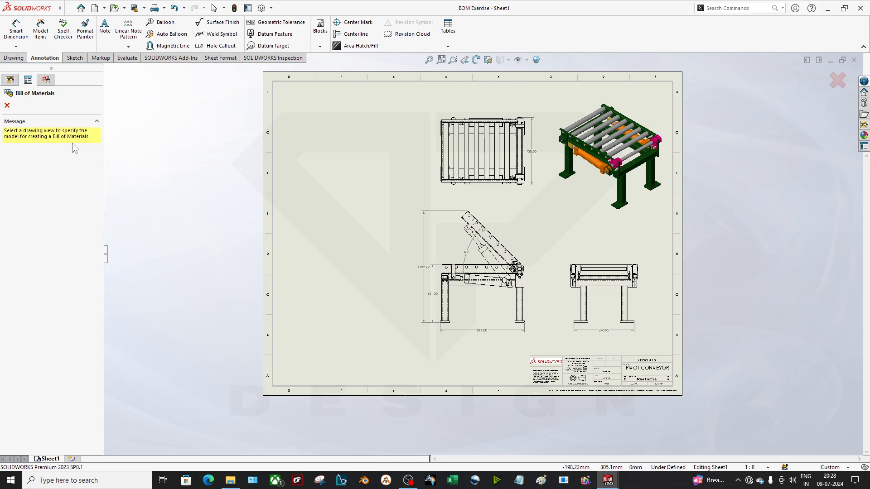
pyautogui.click(578, 195)
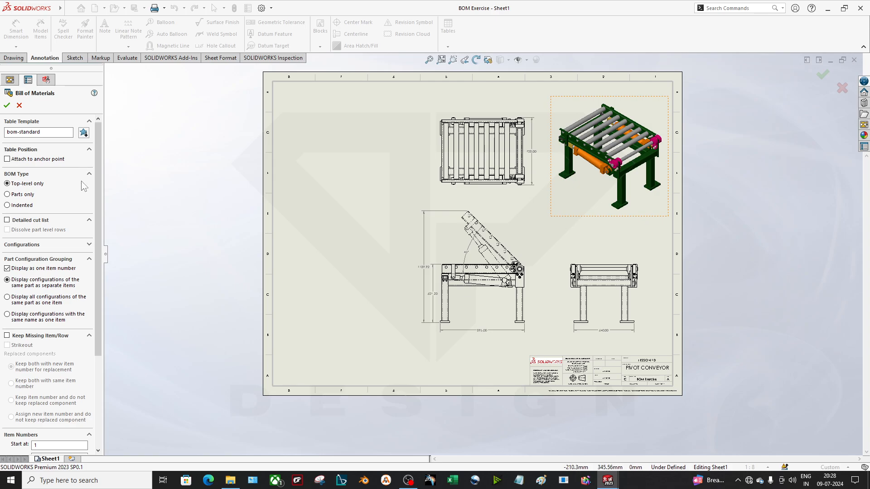
pyautogui.moveTo(105, 257); pyautogui.dragTo(183, 259)
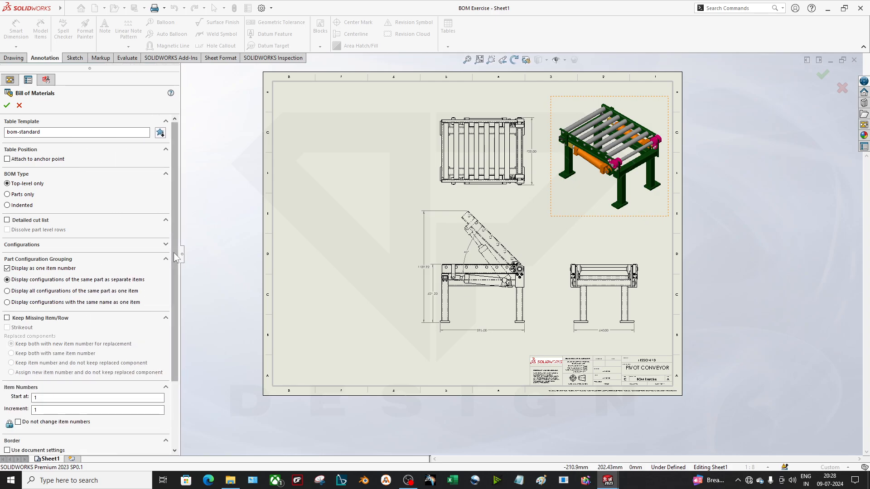
pyautogui.scroll(-3, 119, 280)
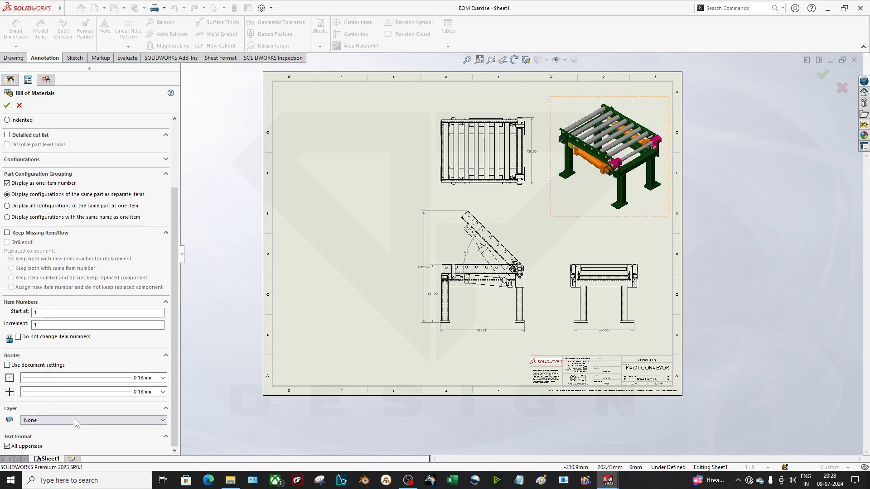
pyautogui.scroll(4, 80, 195)
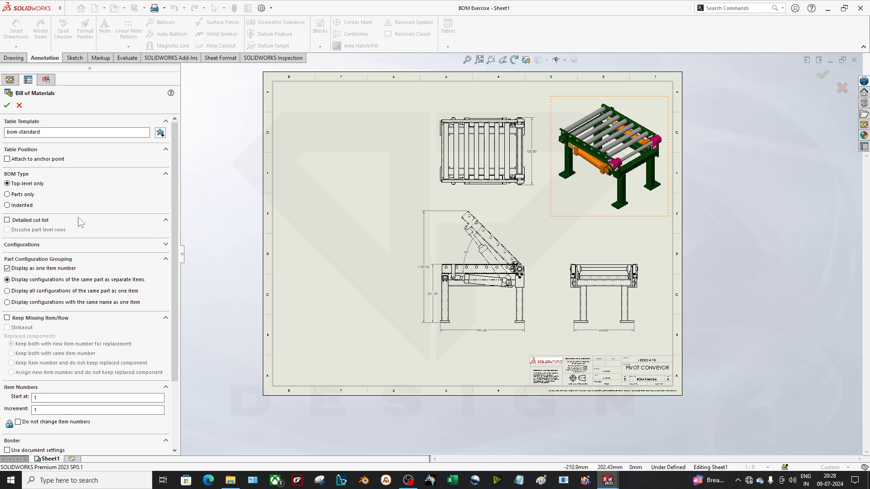
pyautogui.doubleClick(22, 132)
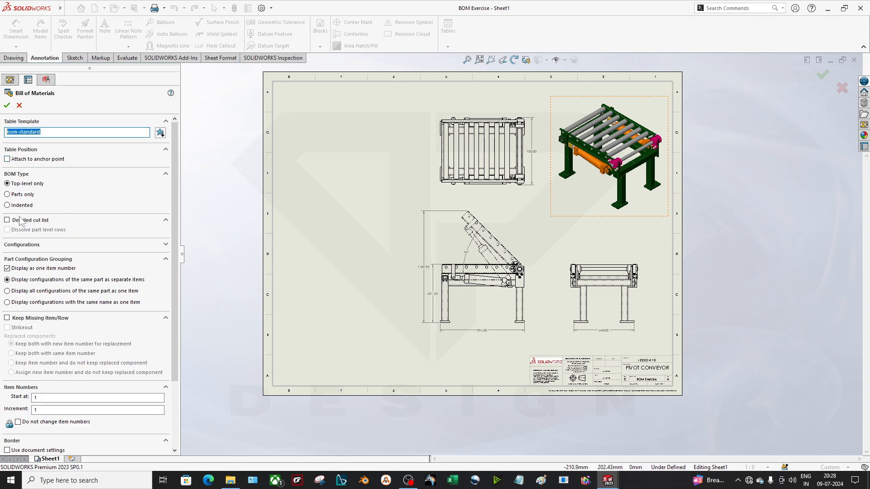
pyautogui.click(41, 245)
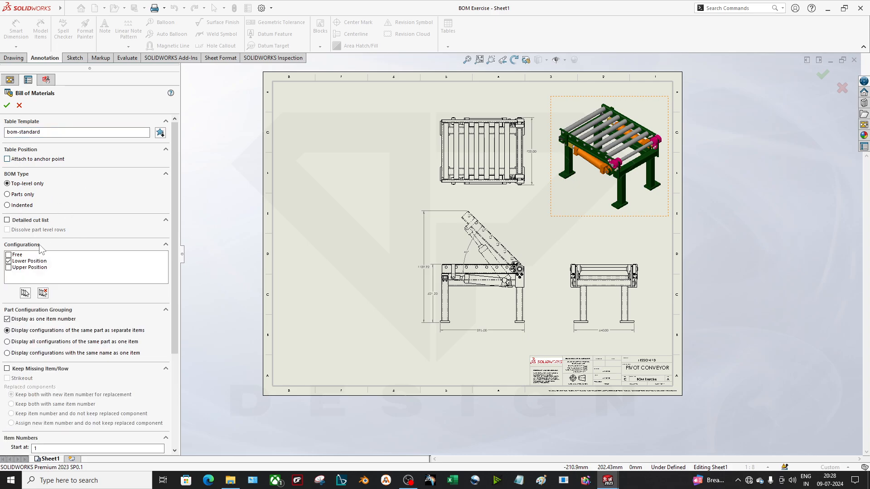
pyautogui.click(85, 245)
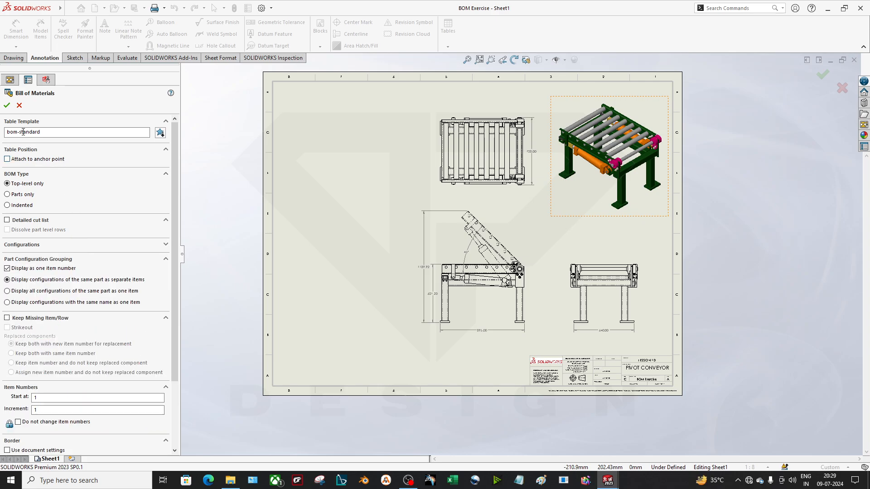
pyautogui.click(7, 106)
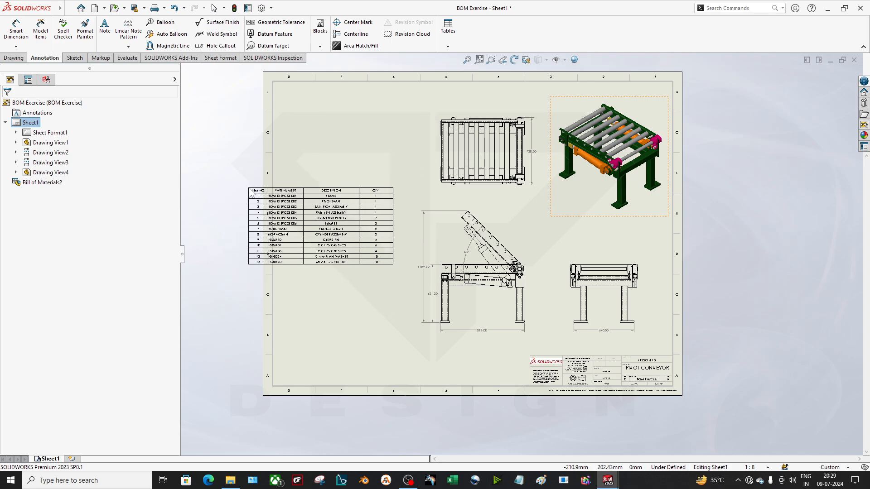
pyautogui.click(254, 193)
# - Insert a new column between the ITEM NO. and PART NUMBER columns of the bill of materials
pyautogui.scroll(2, 334, 225)
pyautogui.scroll(1, 334, 225)
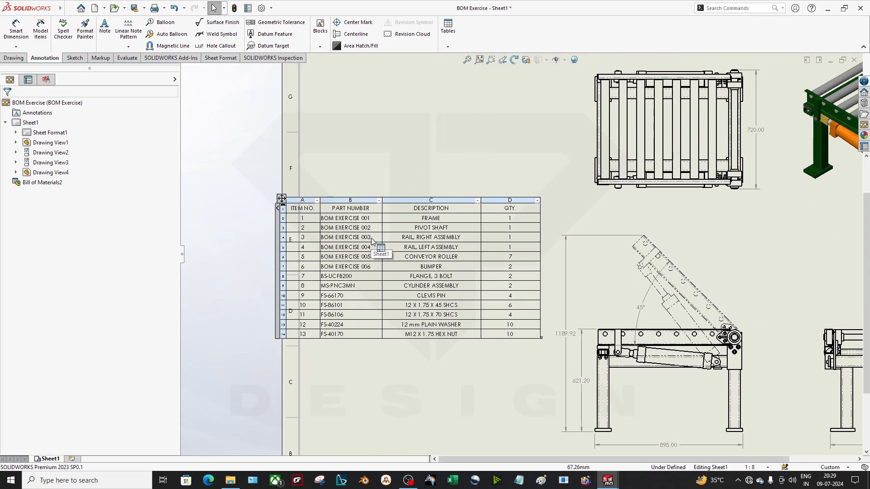
pyautogui.moveTo(528, 248)
pyautogui.mouseDown(button='middle')
pyautogui.moveTo(354, 237)
pyautogui.moveTo(487, 219)
pyautogui.mouseUp(button='middle')
pyautogui.moveTo(500, 332)
pyautogui.mouseDown(button='middle')
pyautogui.moveTo(412, 331)
pyautogui.moveTo(459, 316)
pyautogui.mouseUp(button='middle')
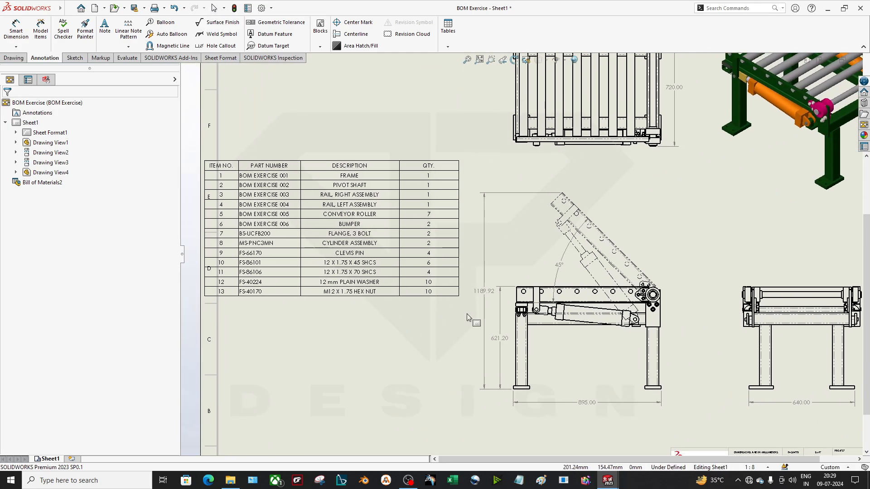
pyautogui.moveTo(305, 172)
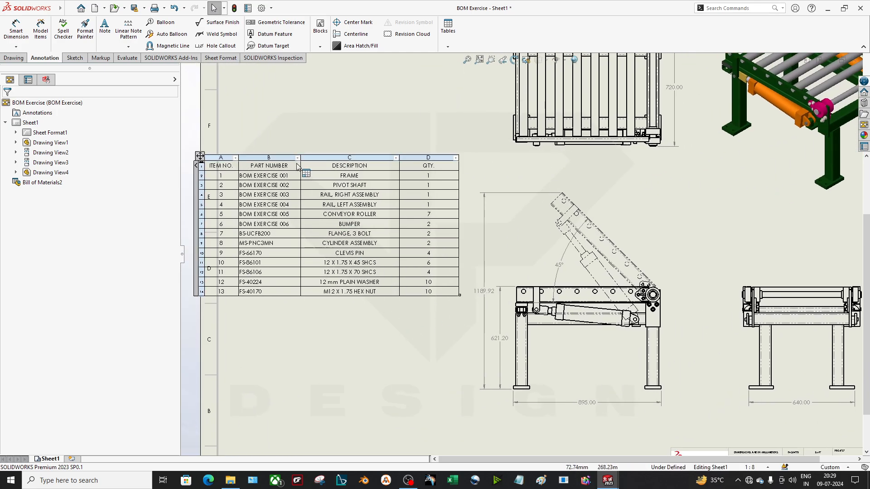
pyautogui.click(231, 157)
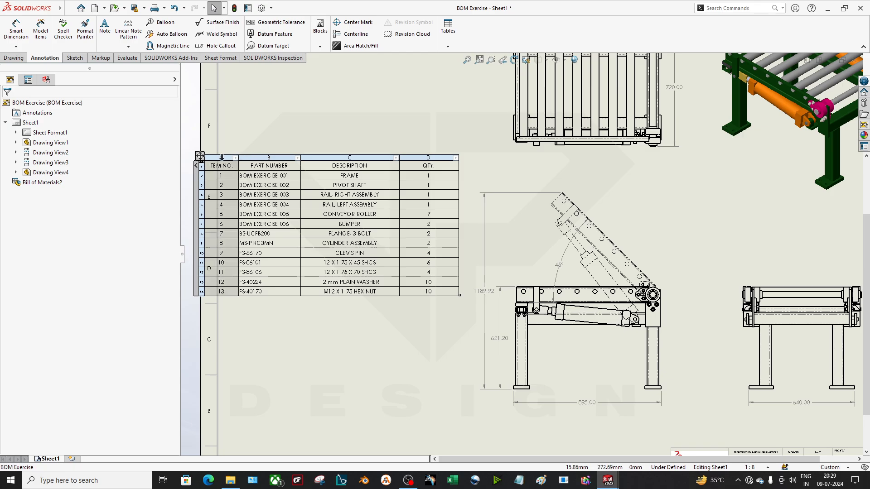
pyautogui.click(293, 270)
pyautogui.rightClick(280, 158)
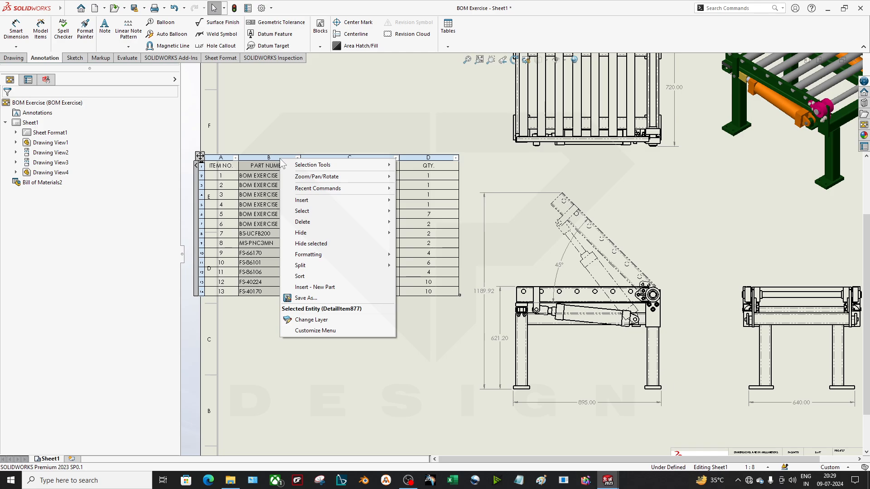
pyautogui.moveTo(315, 202)
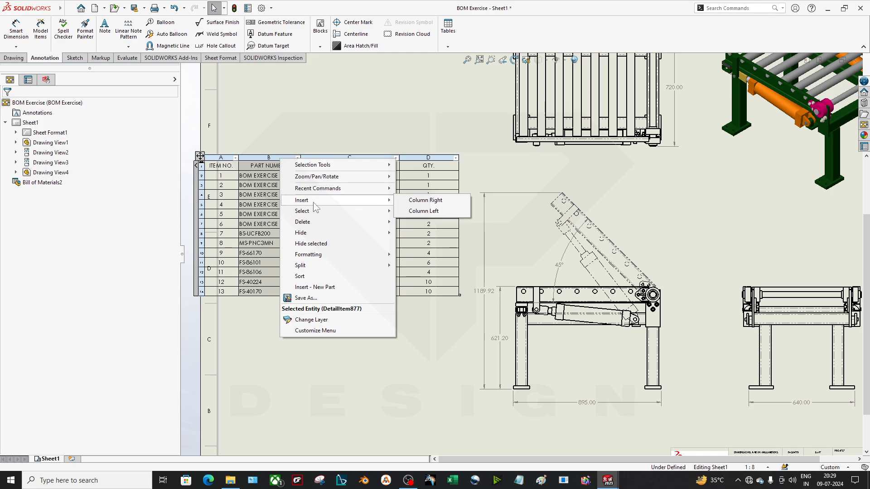
pyautogui.click(422, 201)
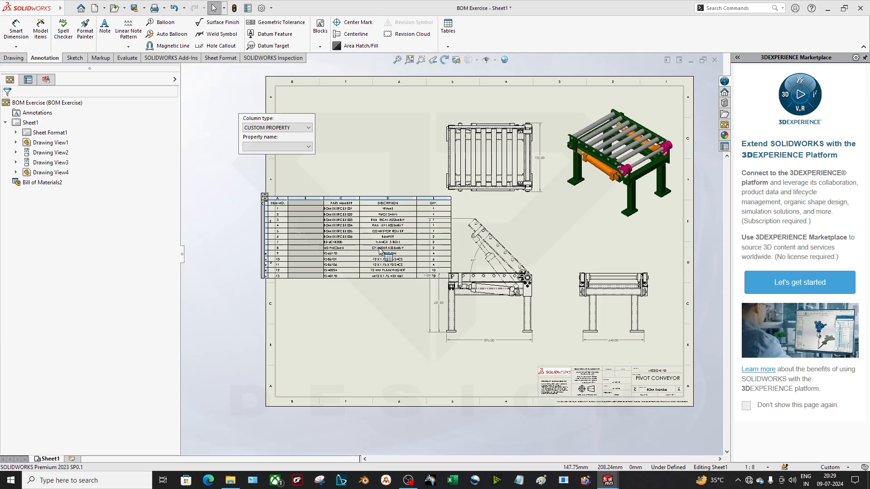
# - Link the new bill of materials column to the custom property MATERIAL
pyautogui.scroll(-2, 293, 221)
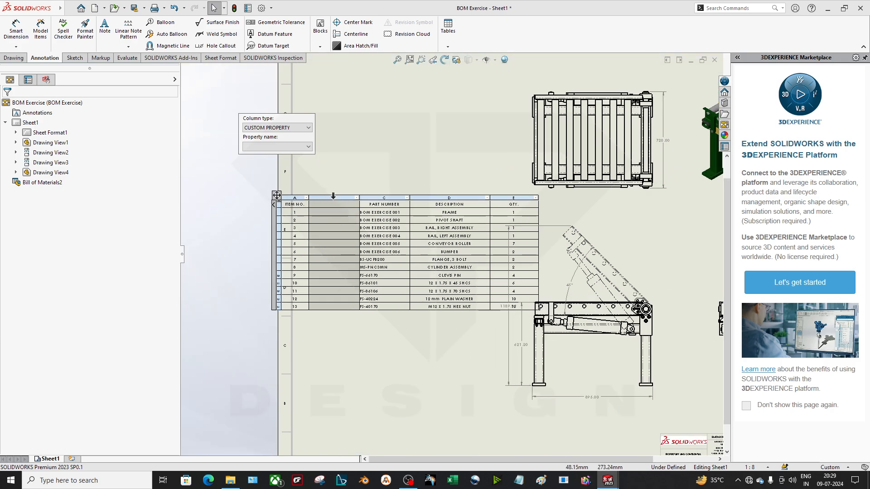
pyautogui.scroll(-1, 408, 182)
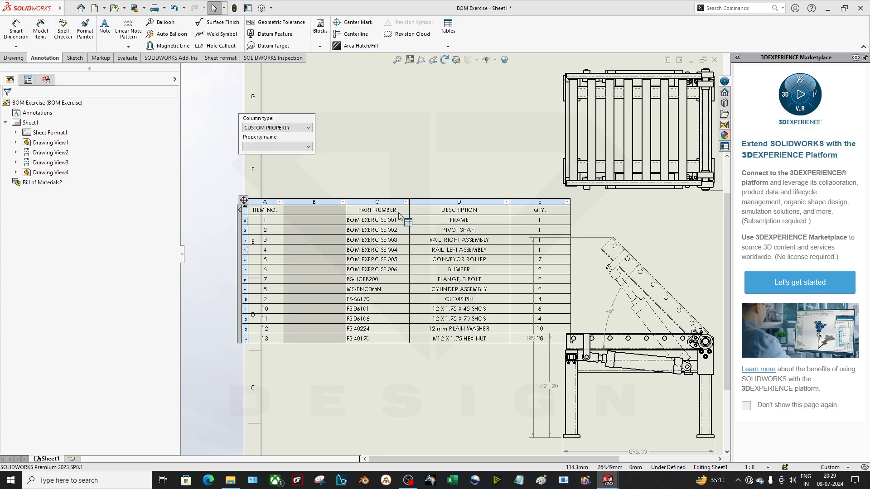
pyautogui.click(292, 147)
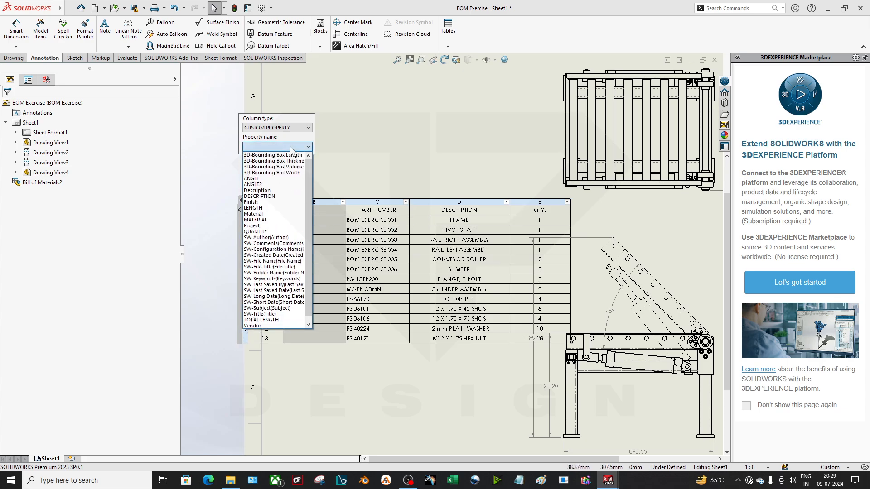
pyautogui.scroll(-1, 279, 228)
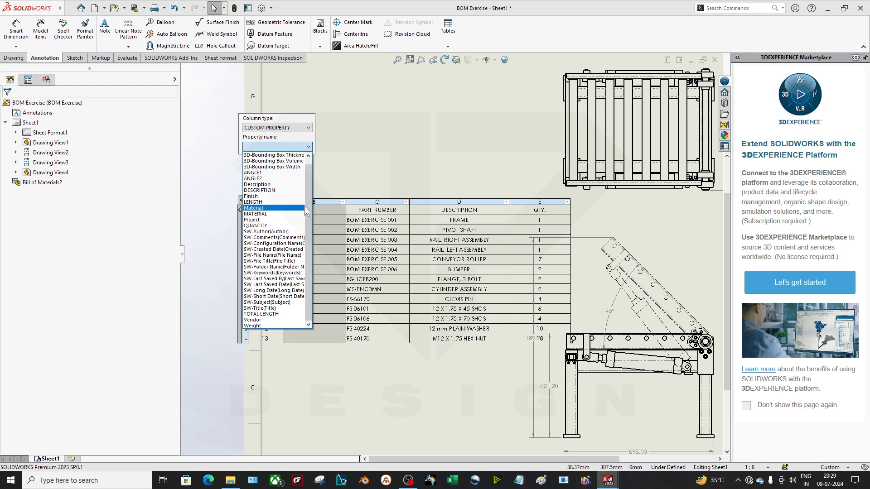
pyautogui.click(299, 214)
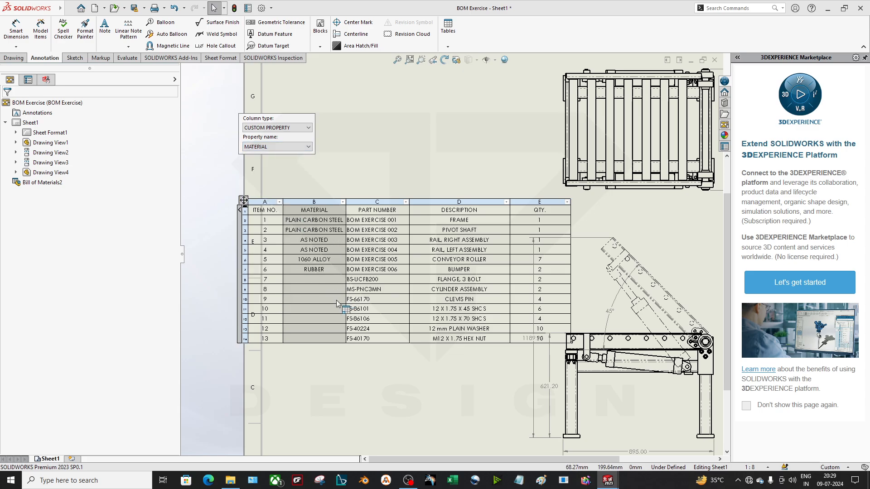
pyautogui.click(321, 185)
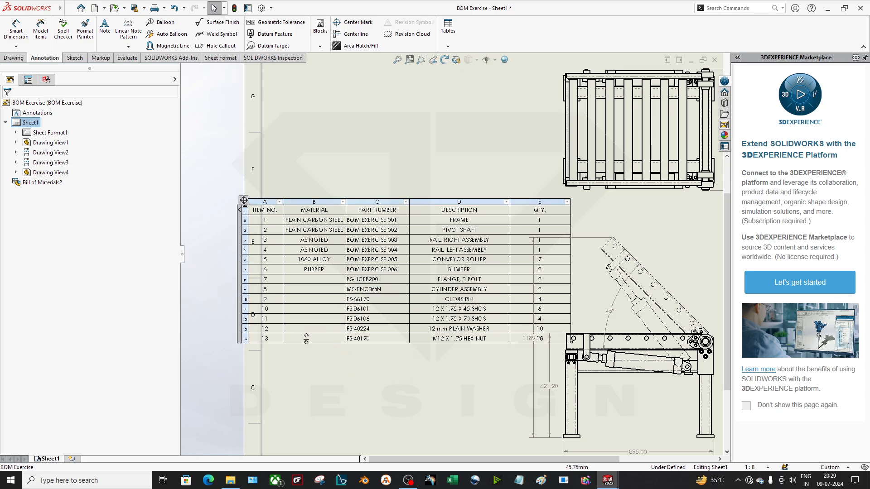
pyautogui.doubleClick(323, 281)
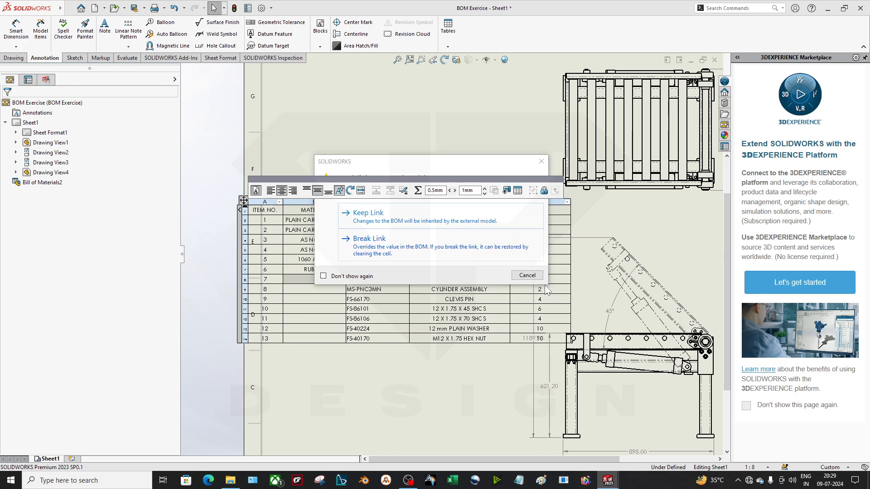
pyautogui.click(527, 275)
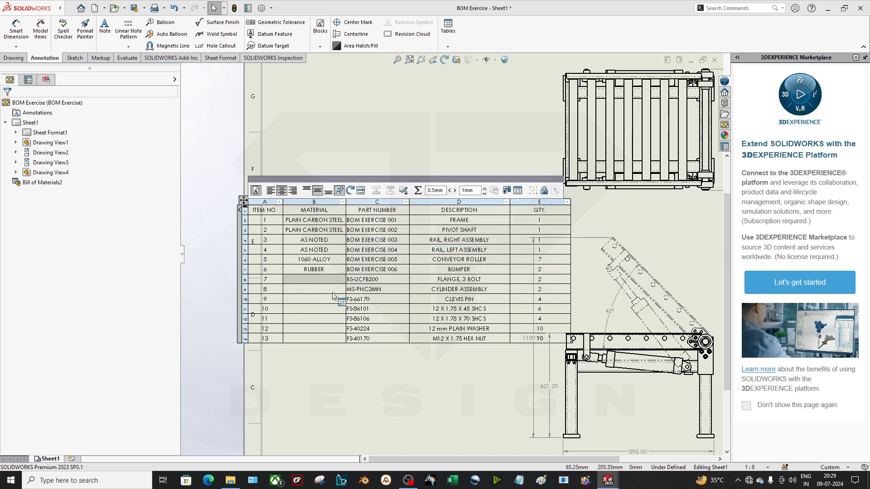
pyautogui.doubleClick(320, 281)
pyautogui.click(387, 252)
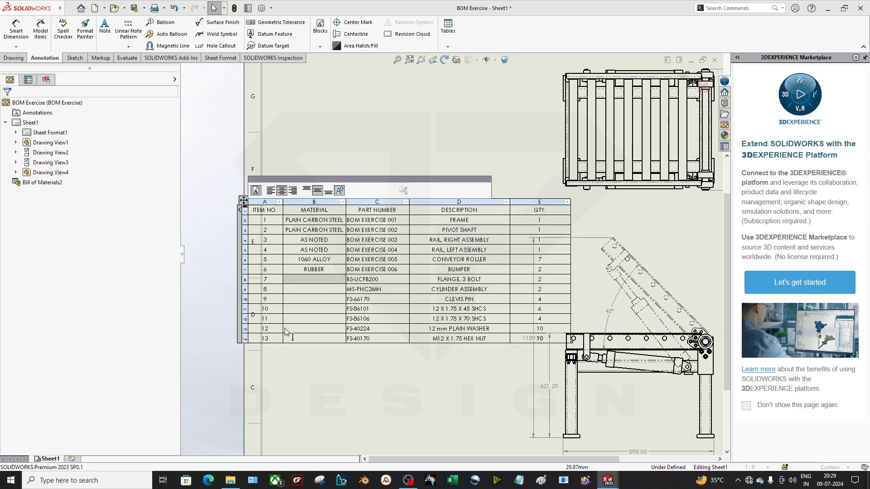
pyautogui.doubleClick(314, 289)
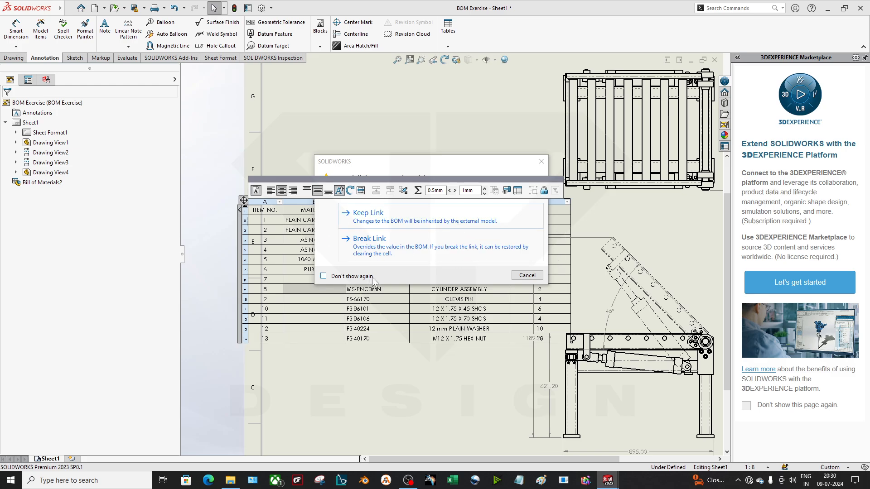
pyautogui.click(537, 276)
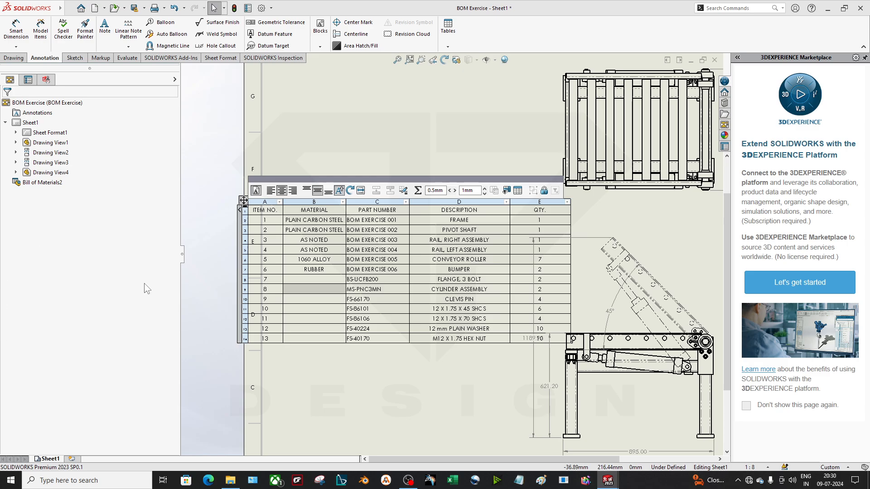
# - Insert a new column between the ITEM NO. and MATERIAL columns of the bill of materials
pyautogui.rightClick(357, 220)
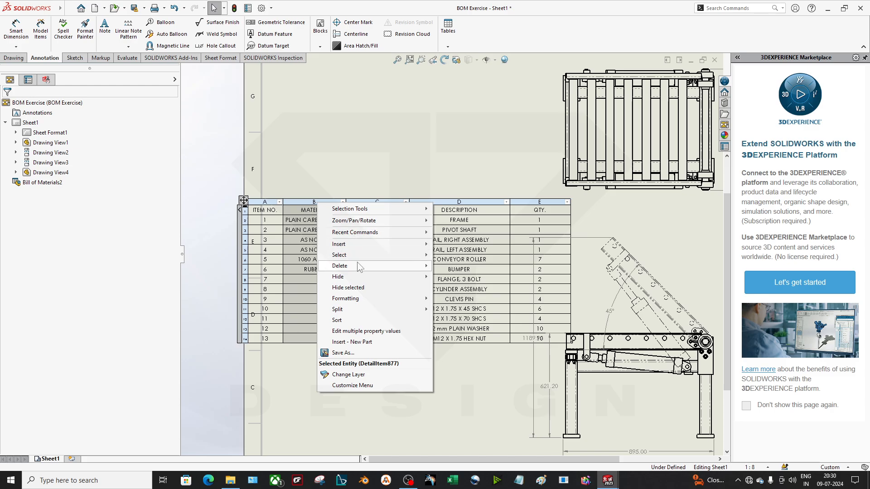
pyautogui.moveTo(340, 244)
pyautogui.click(467, 258)
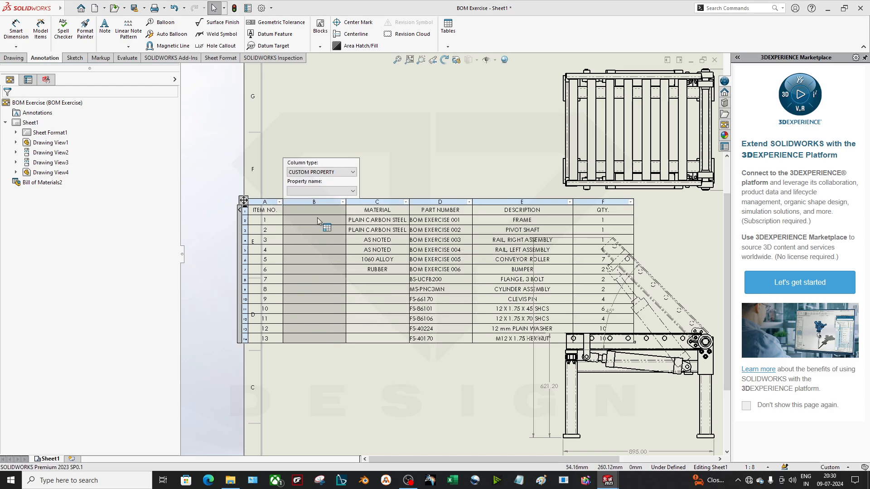
# - Try the custom properties Finish and LENGTH as the source of the new bill of materials column
pyautogui.click(327, 191)
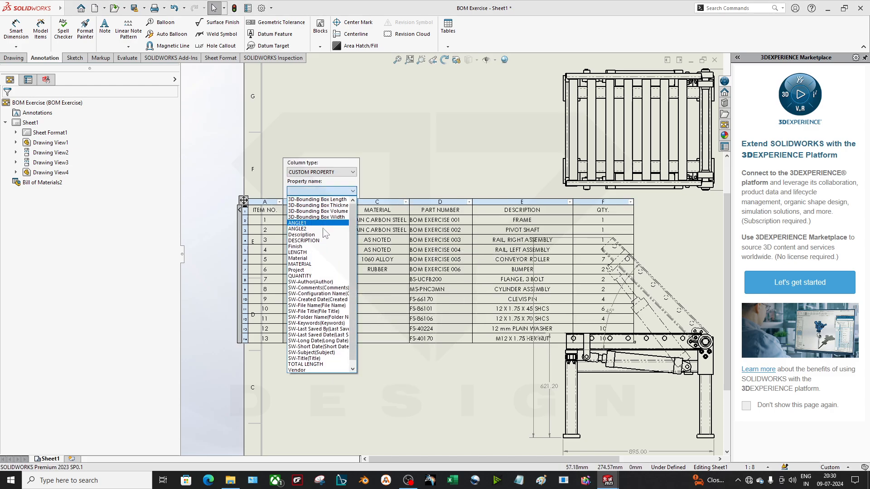
pyautogui.click(320, 252)
pyautogui.click(323, 191)
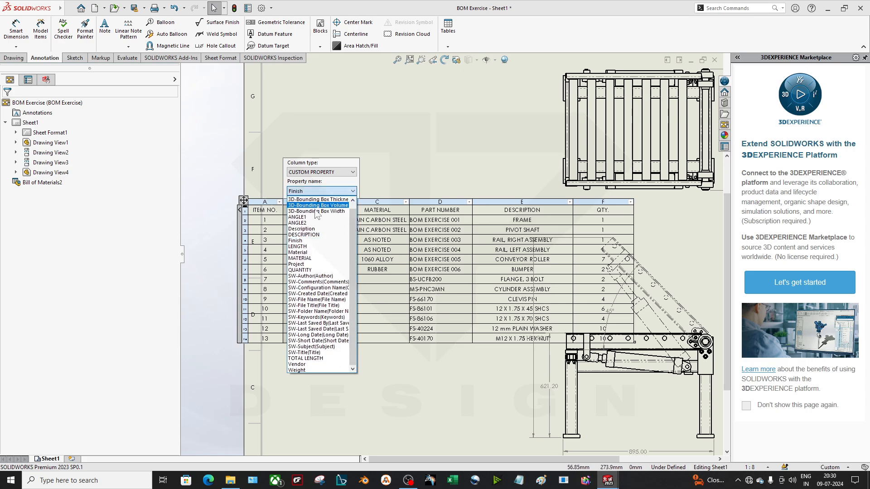
pyautogui.click(312, 248)
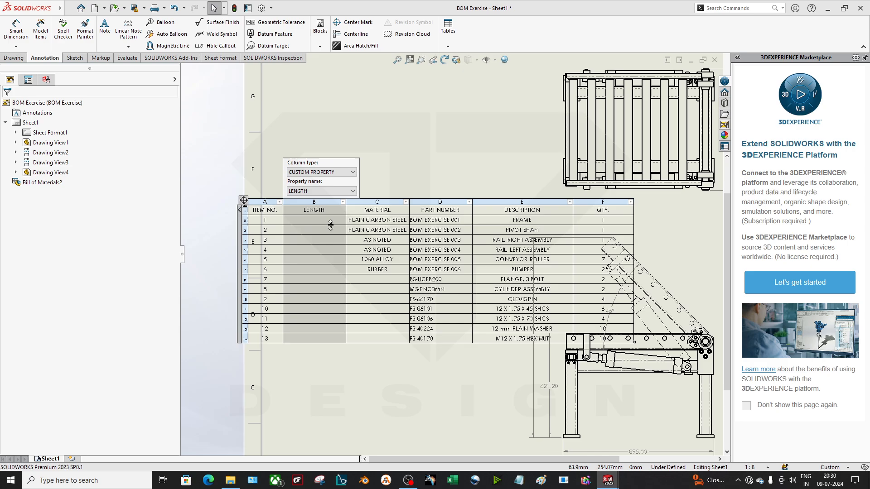
# - Link the new column beside ITEM NO. to the custom property Weight
pyautogui.click(330, 192)
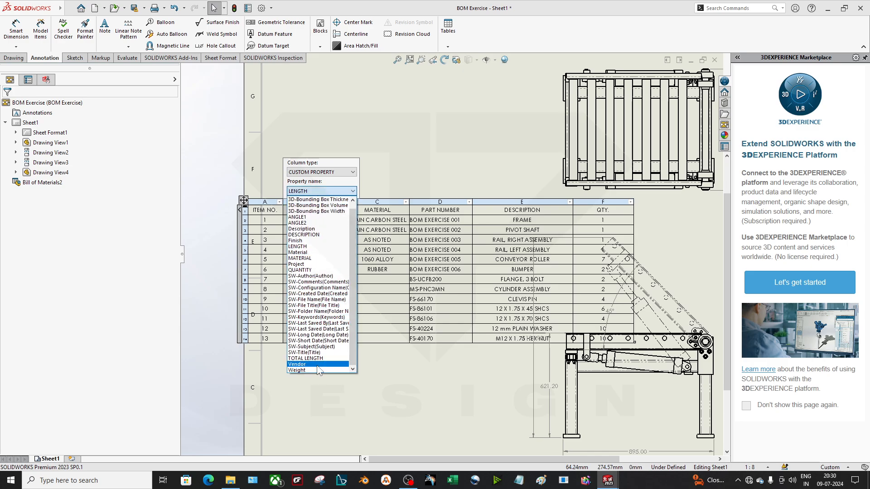
pyautogui.click(316, 372)
pyautogui.click(325, 355)
pyautogui.click(316, 212)
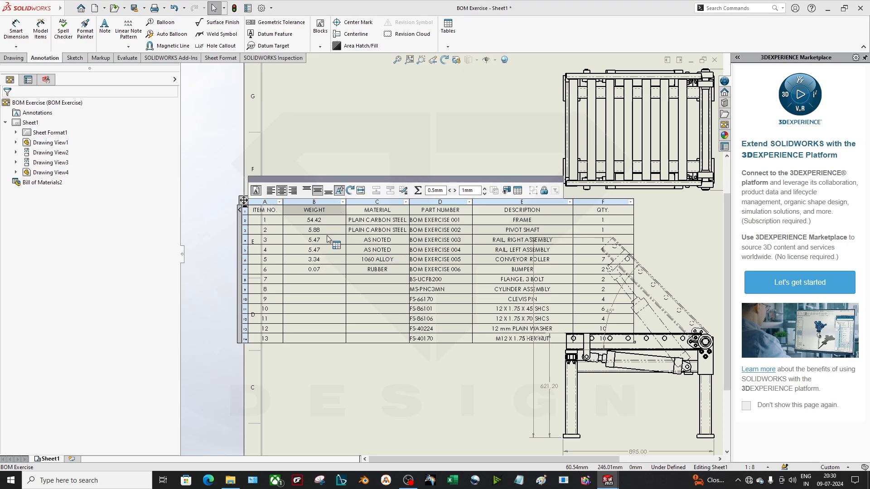
pyautogui.moveTo(337, 221); pyautogui.dragTo(329, 301)
pyautogui.click(340, 320)
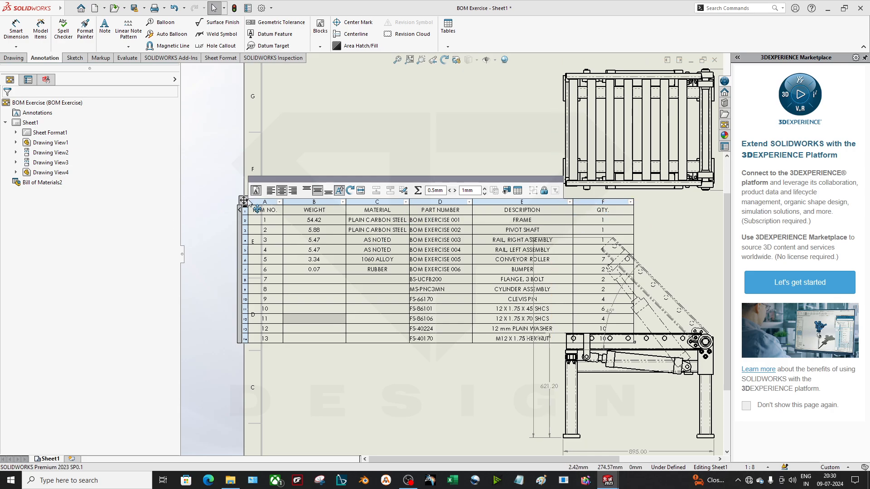
# - Move the bill of materials table leftward, partly beyond the sheet's left edge, so that it clears the drawing views
pyautogui.moveTo(244, 201); pyautogui.dragTo(227, 196)
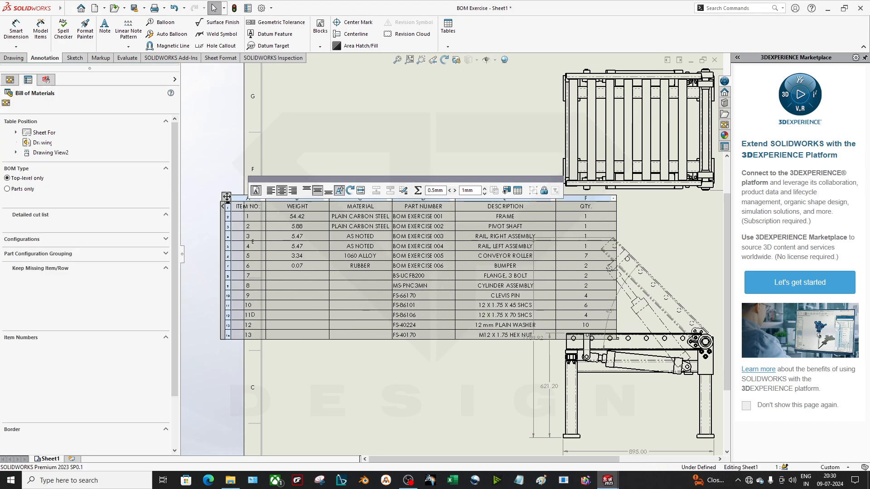
pyautogui.doubleClick(346, 277)
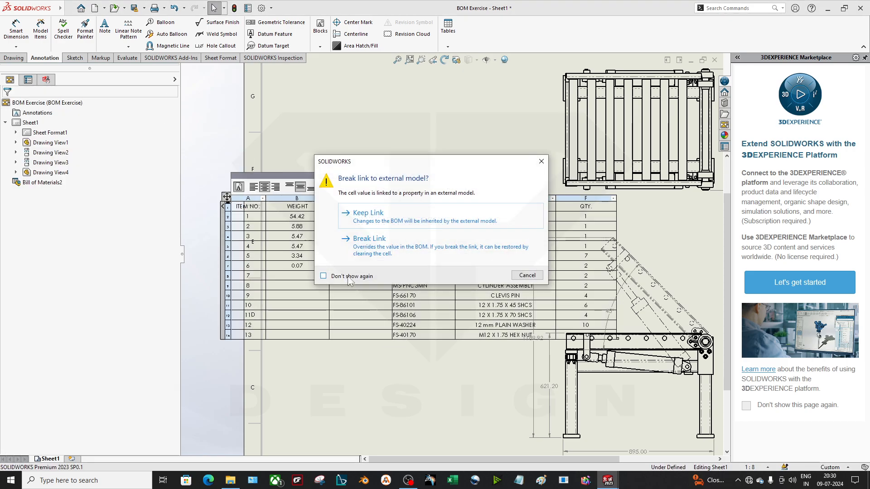
pyautogui.click(527, 276)
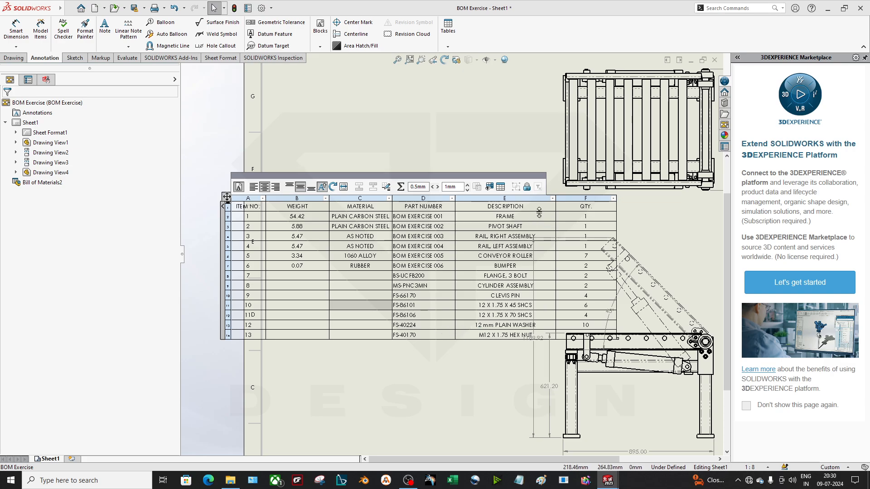
pyautogui.scroll(3, 539, 213)
pyautogui.scroll(2, 617, 279)
pyautogui.scroll(-1, 673, 334)
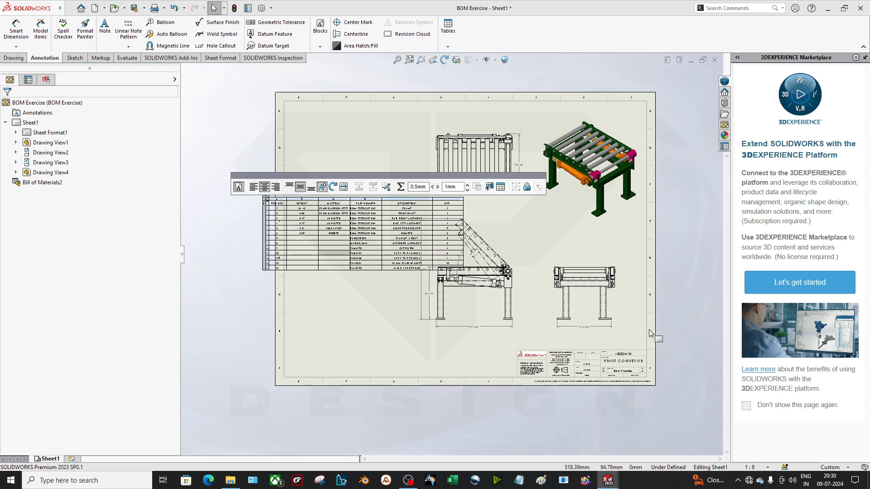
pyautogui.scroll(1, 548, 271)
pyautogui.scroll(-1, 485, 198)
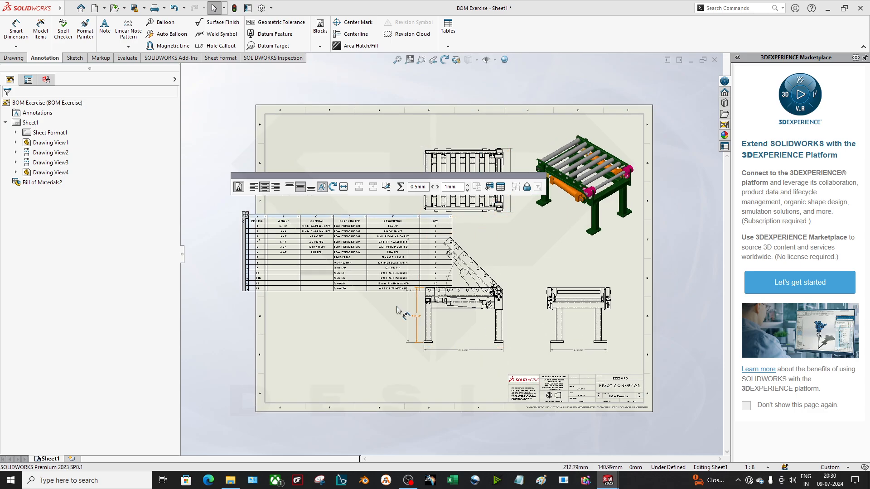
pyautogui.moveTo(248, 220); pyautogui.dragTo(191, 201)
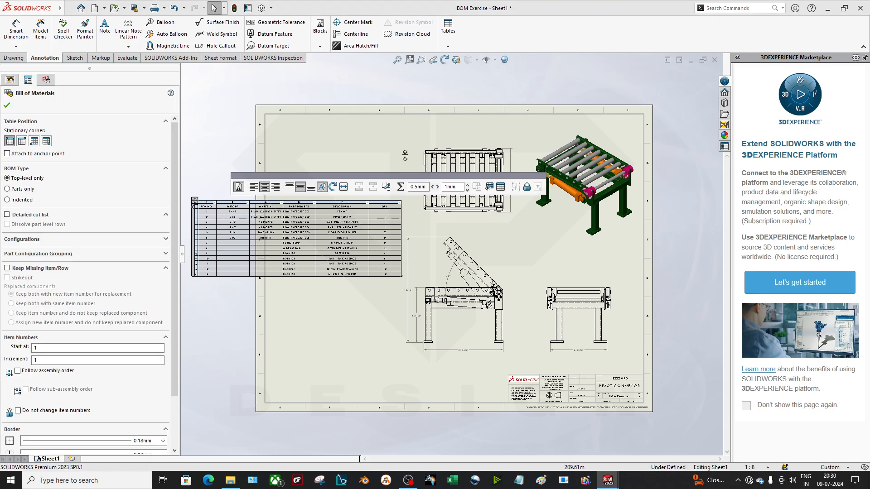
pyautogui.click(301, 327)
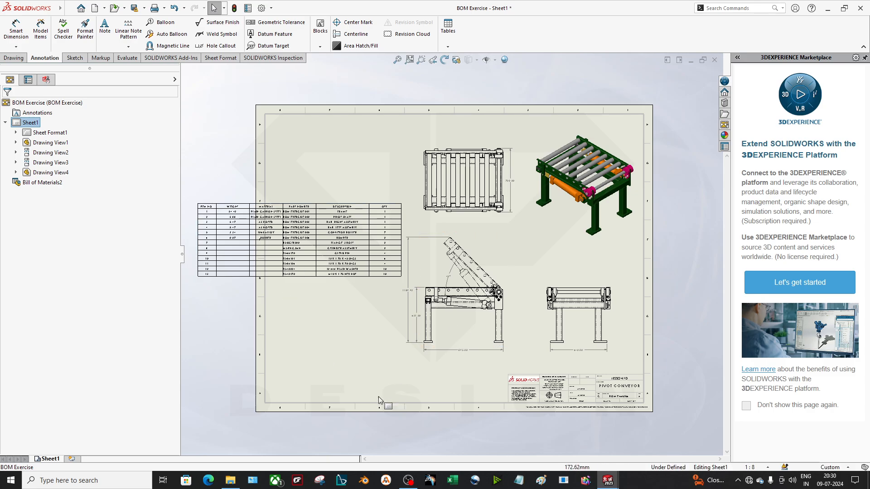